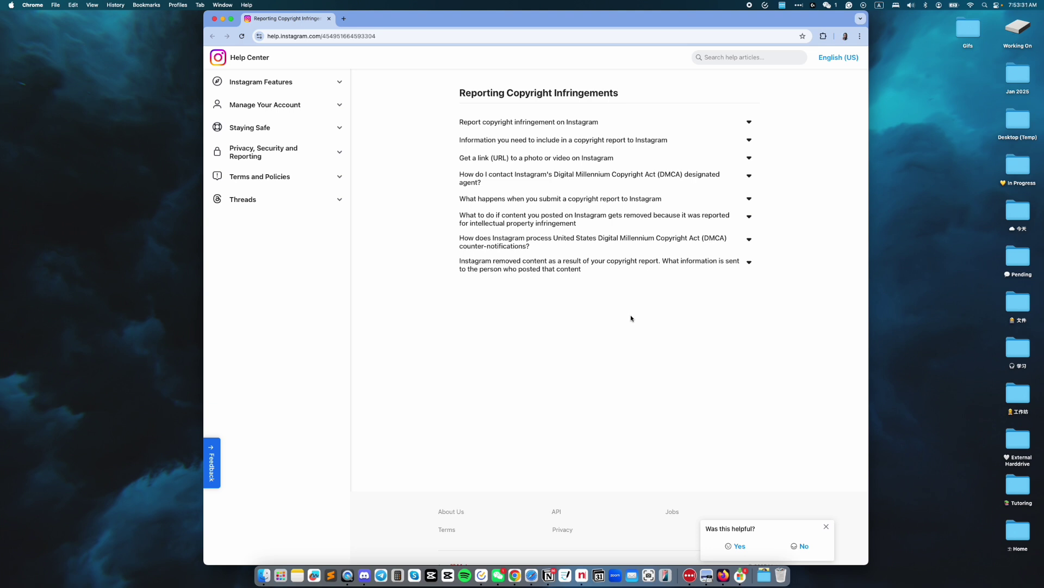
# - Expand the 'Report copyright infringement on Instagram' answer in the Help Center
pyautogui.click(620, 122)
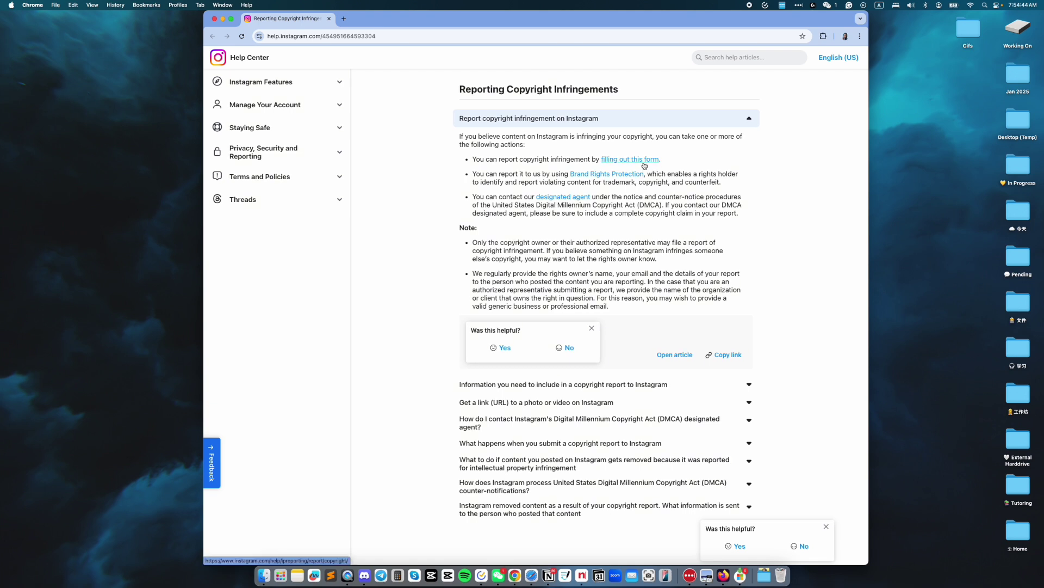
# - Follow the 'filling out this form' link to the Copyright Report form in a new tab
pyautogui.click(643, 160)
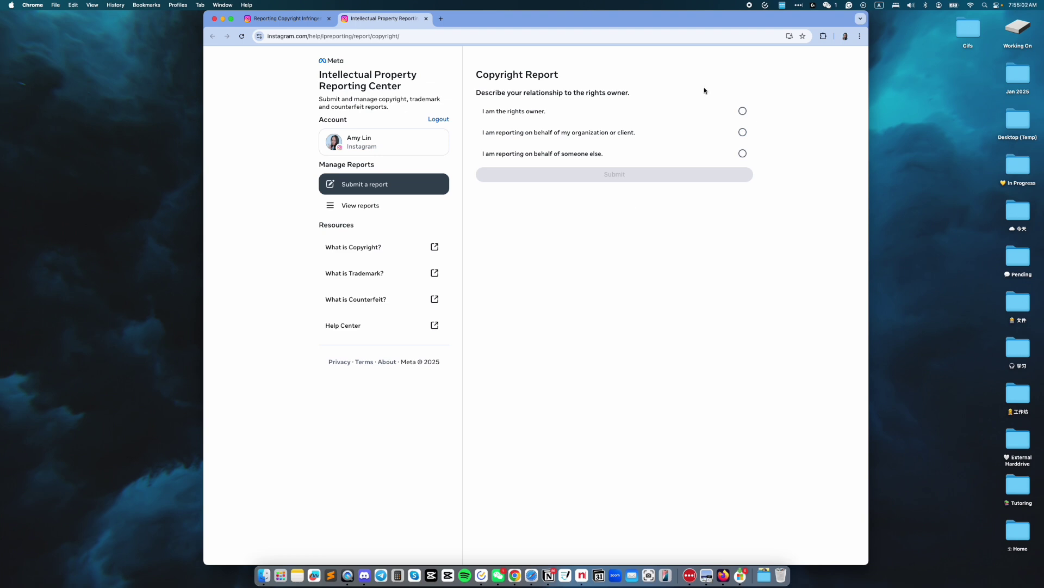
# - Choose 'I am the rights owner.' as your relationship to the rights owner
pyautogui.click(742, 111)
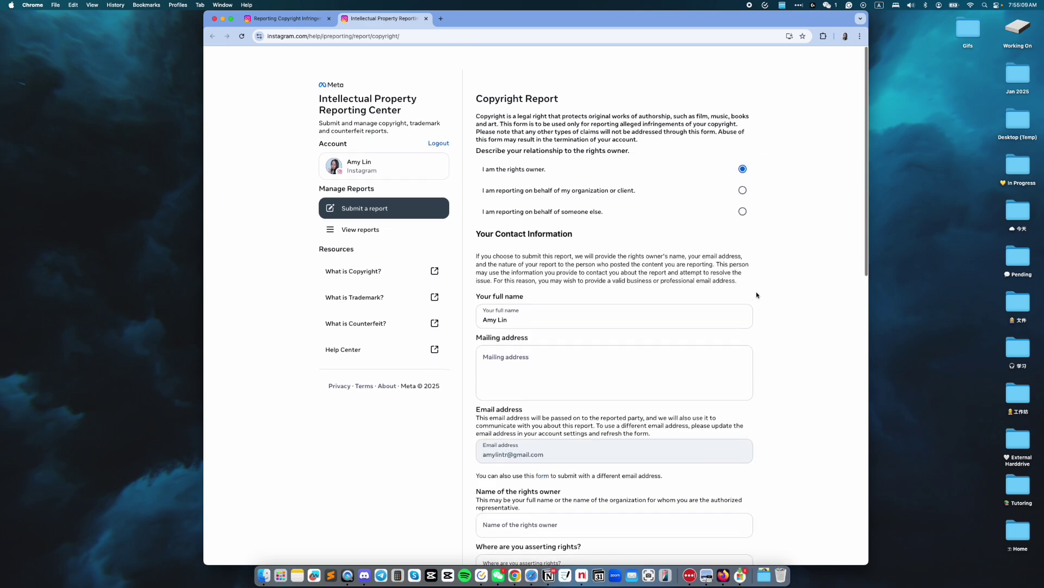
pyautogui.scroll(-1, 757, 296)
pyautogui.scroll(-5, 763, 434)
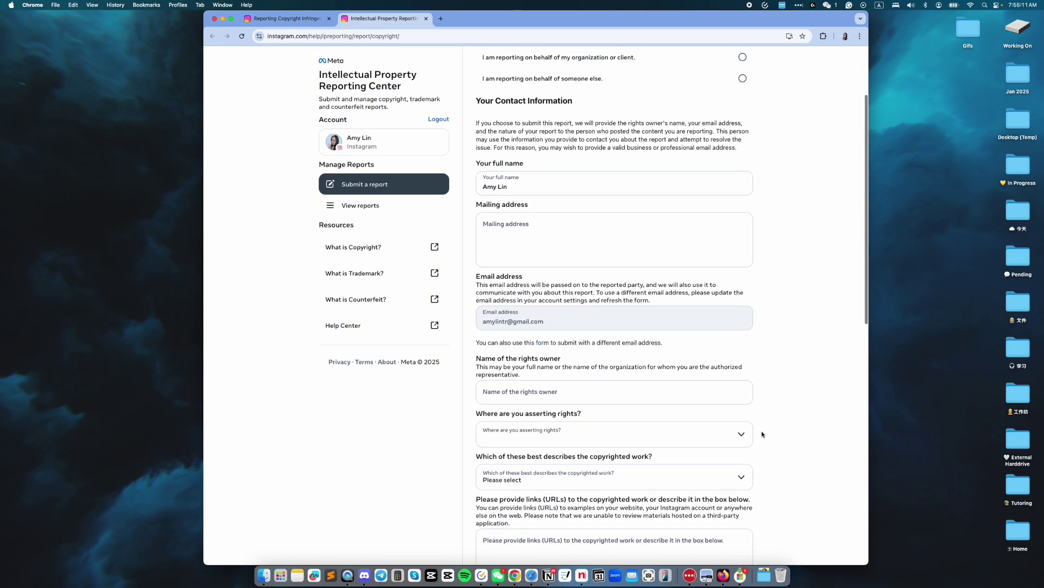
pyautogui.scroll(-5, 762, 434)
pyautogui.scroll(-5, 762, 434)
pyautogui.scroll(-3, 762, 433)
pyautogui.scroll(-2, 762, 433)
pyautogui.scroll(15, 762, 433)
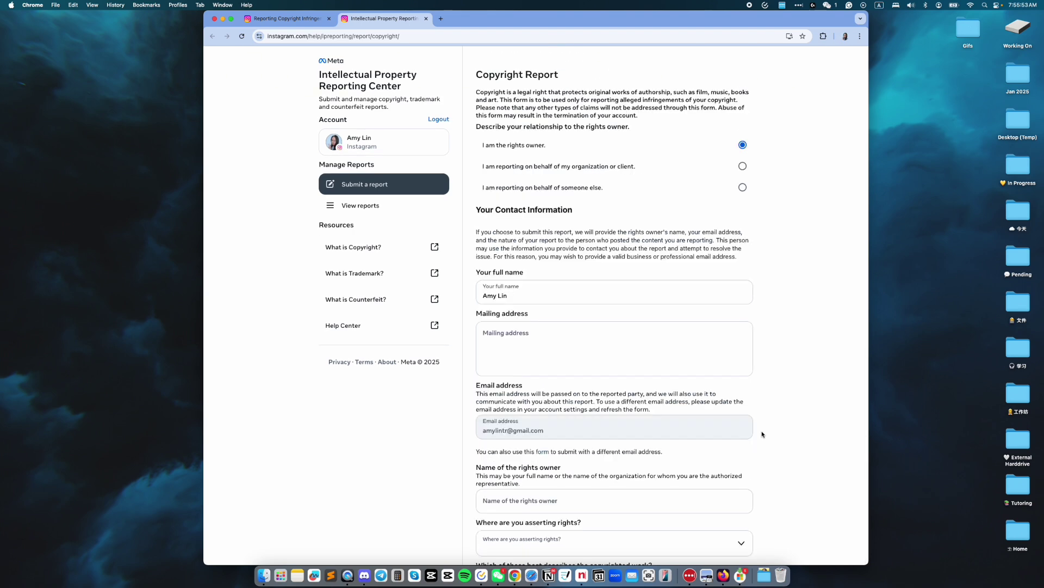